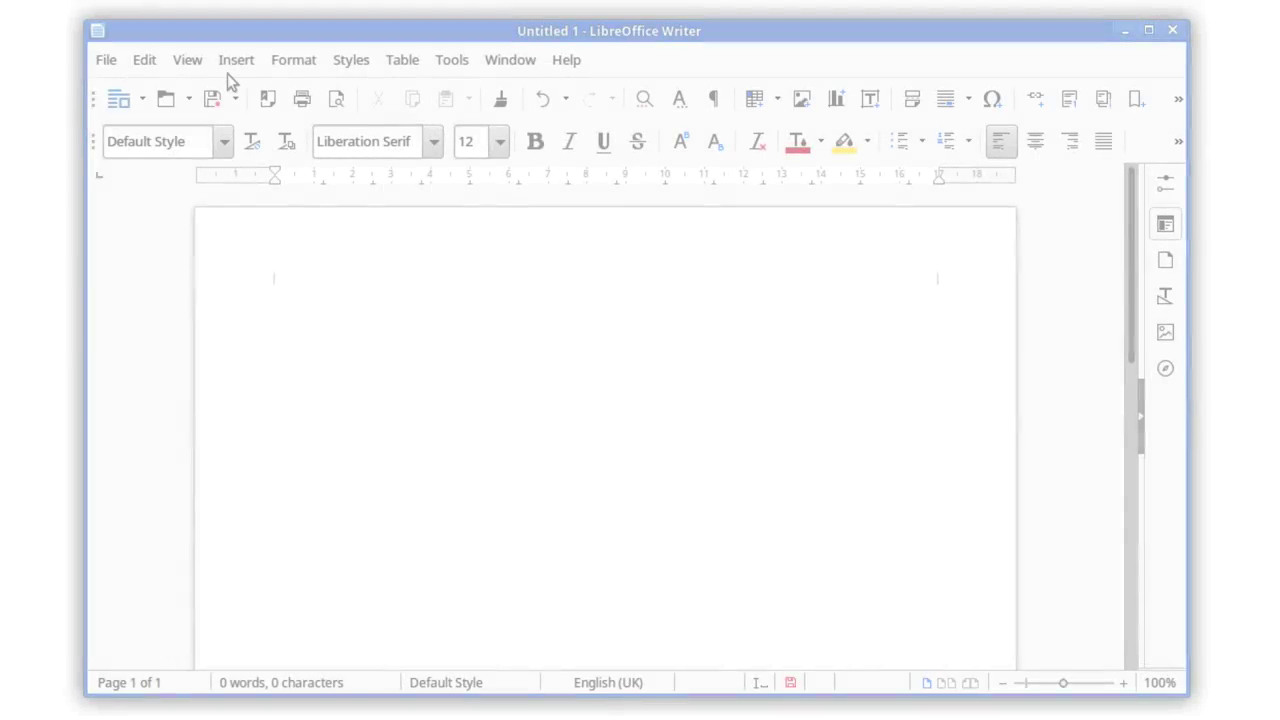
Insert the image example.emf from the Downloads folder into the blank document
{"action": "left_click", "coordinate": [234, 61]}
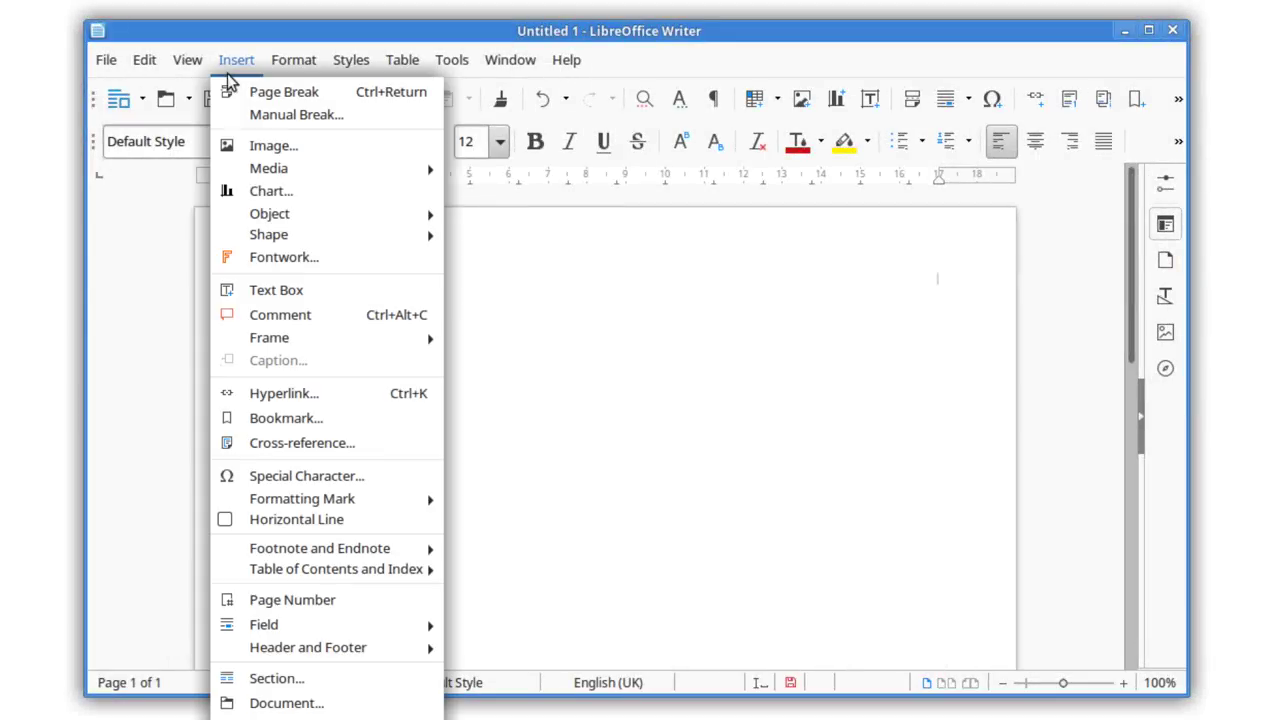
{"action": "left_click", "coordinate": [231, 148]}
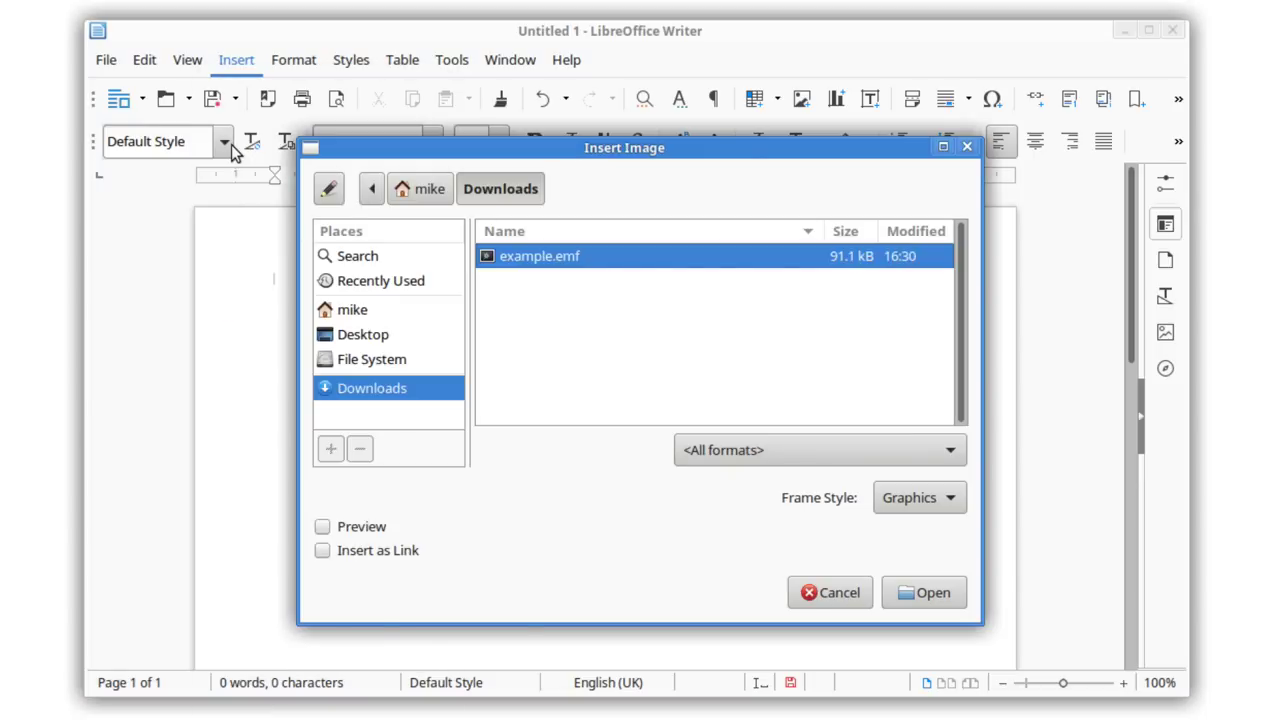
{"action": "key", "text": "Return"}
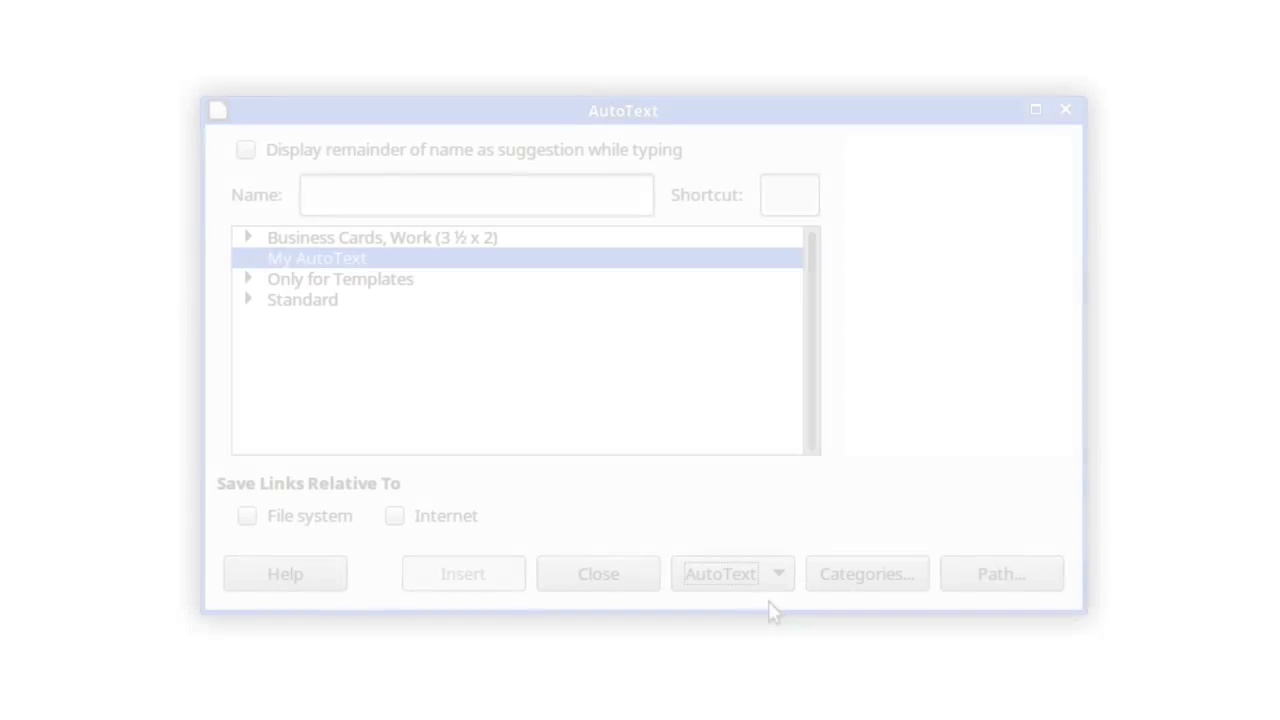
Import AutoText entries from the Microsoft Word 2007-2013 XML Template file example.dotm into My AutoText, and select the first imported entry
{"action": "left_click", "coordinate": [776, 580]}
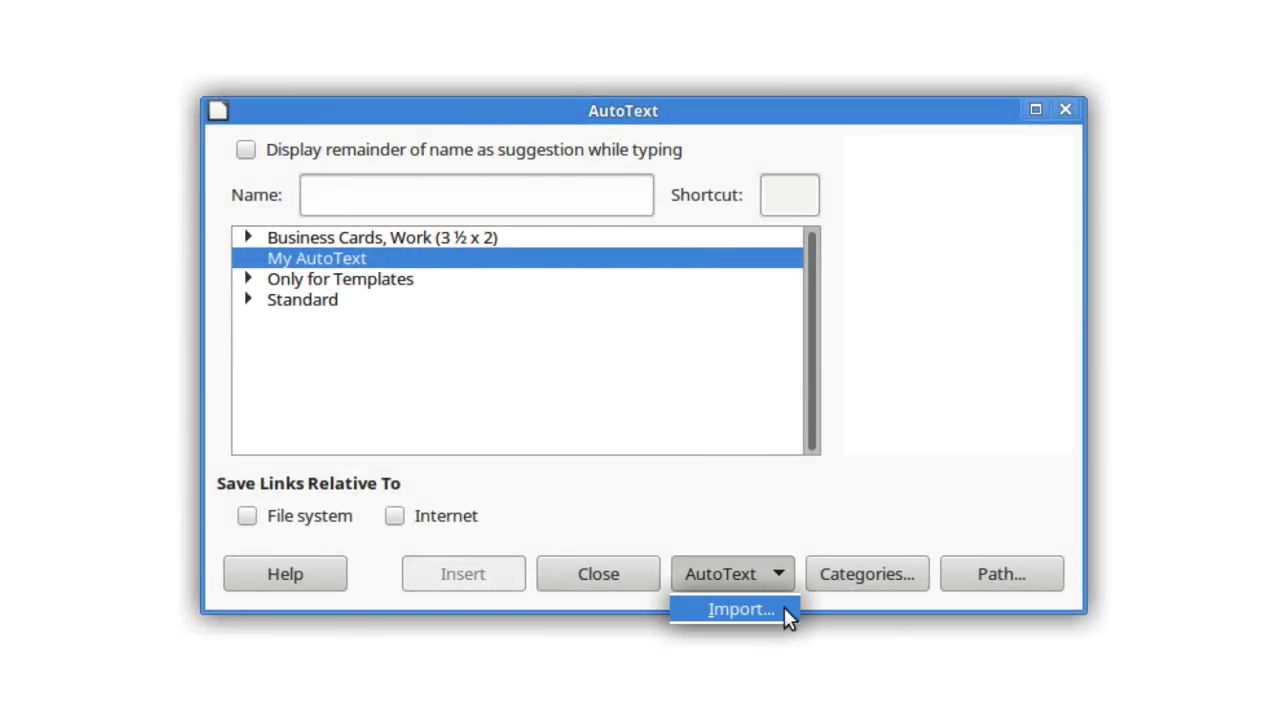
{"action": "left_click", "coordinate": [741, 609]}
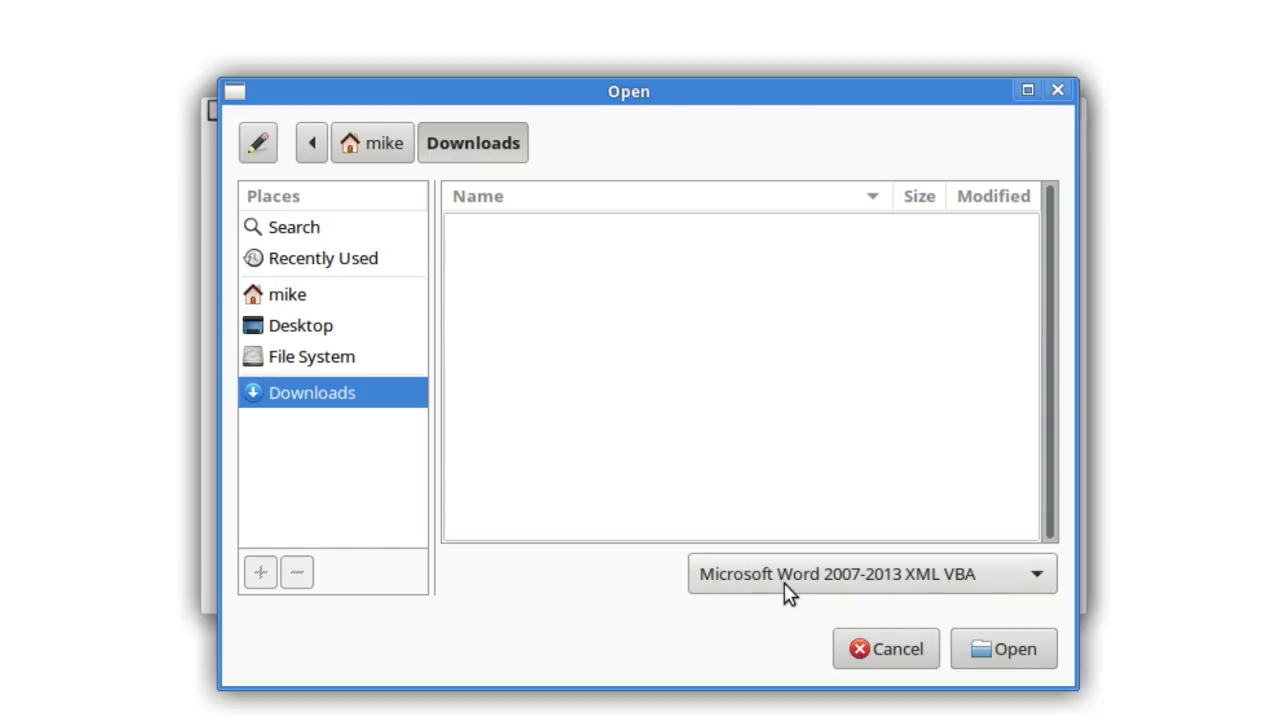
{"action": "left_click", "coordinate": [784, 578]}
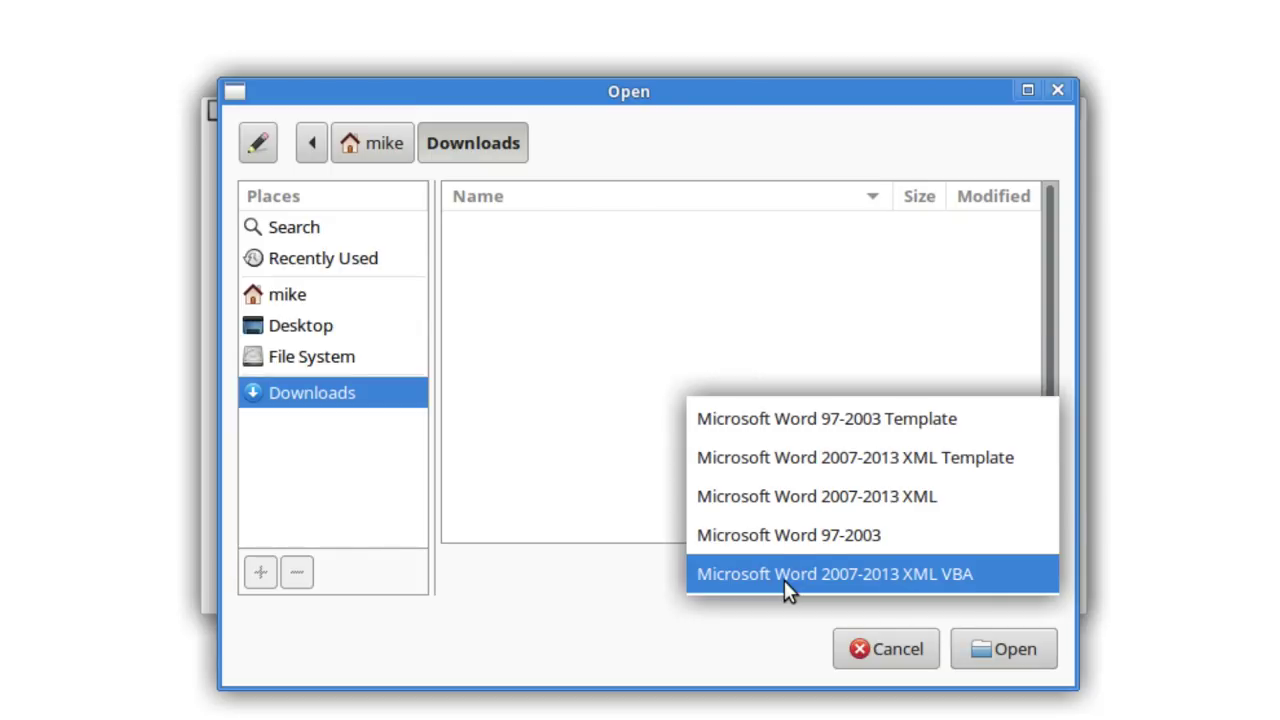
{"action": "left_click", "coordinate": [760, 459]}
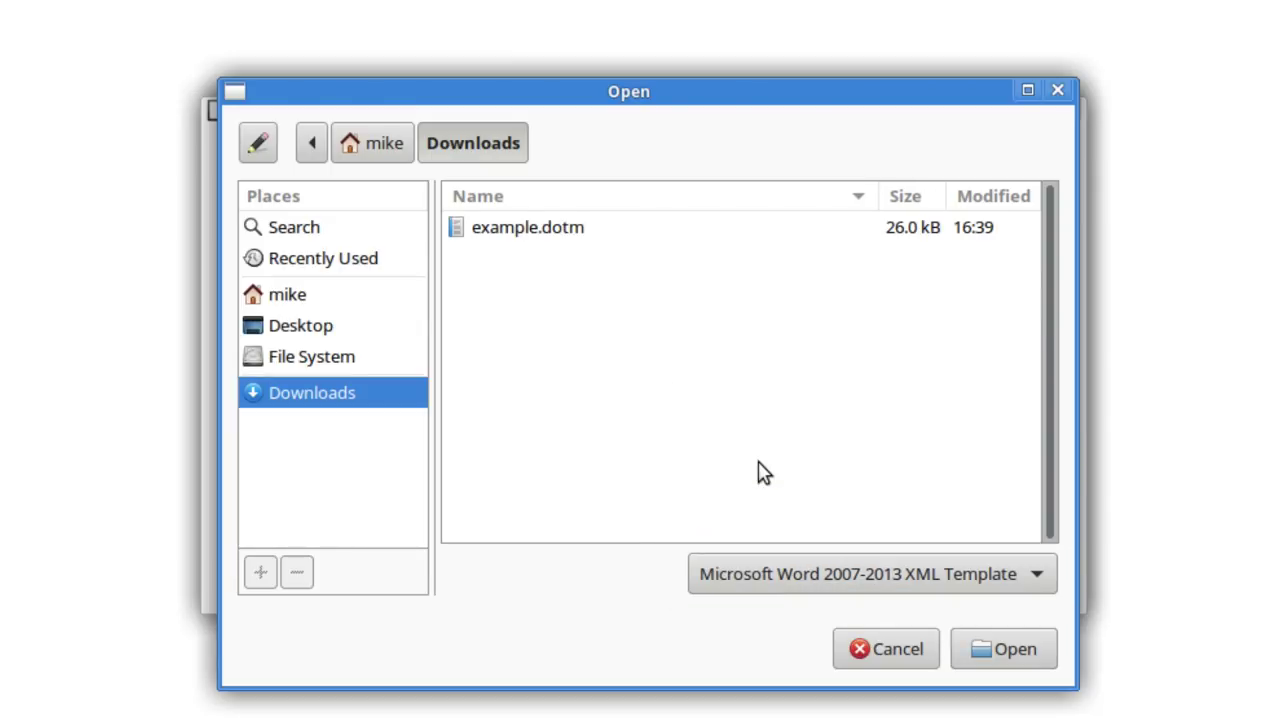
{"action": "left_click", "coordinate": [637, 240]}
{"action": "double_click", "coordinate": [637, 240]}
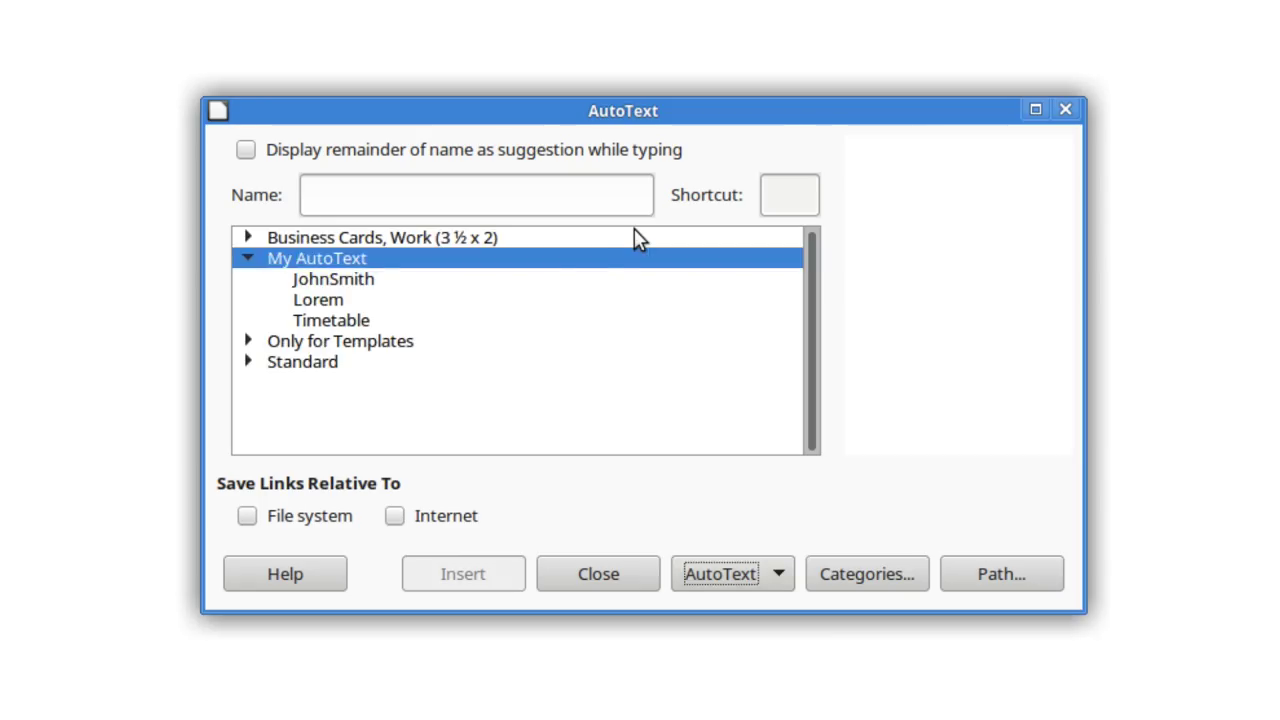
{"action": "left_click", "coordinate": [563, 278]}
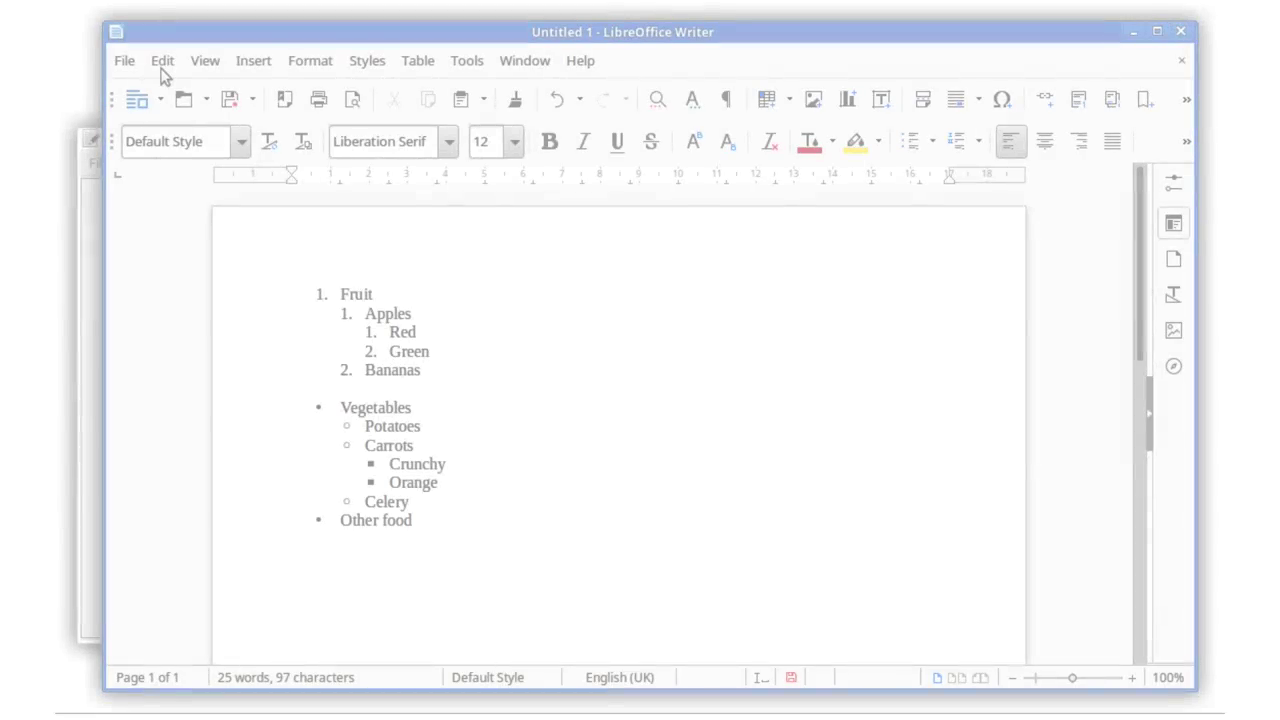
Copy the whole numbered and bulleted food list and paste it into the empty Mousepad document
{"action": "key", "text": "ctrl+a"}
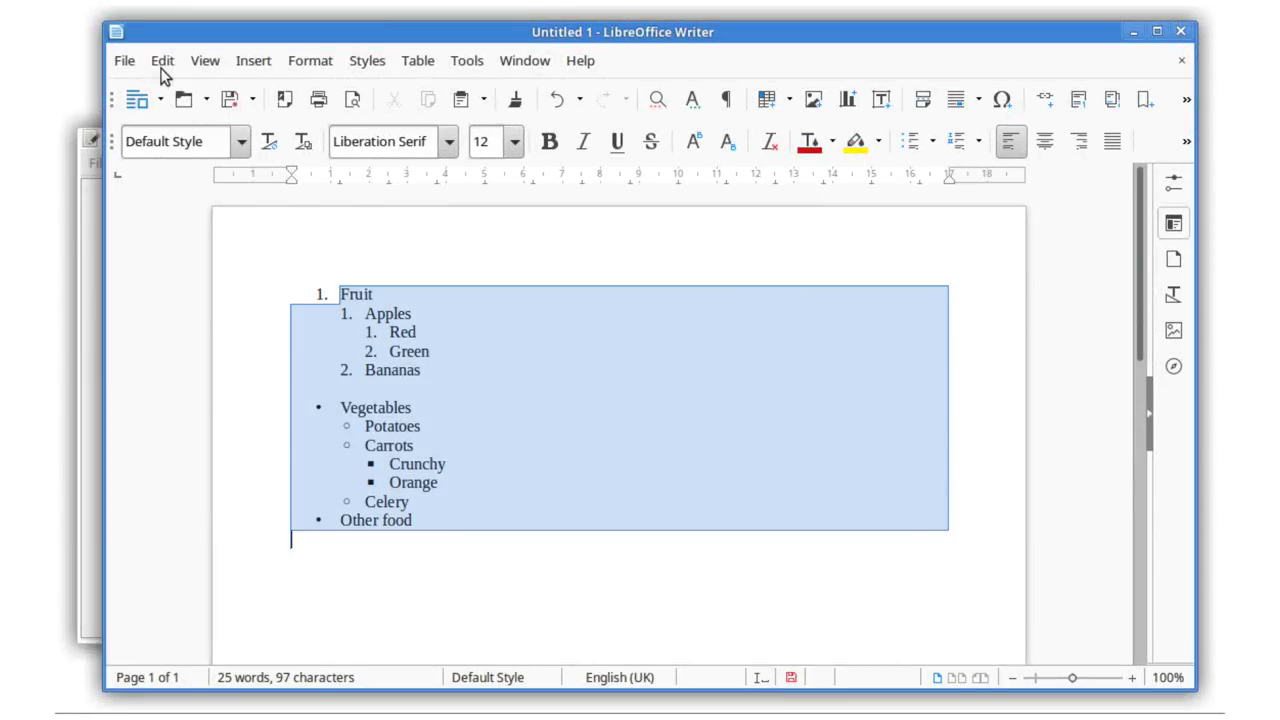
{"action": "left_click", "coordinate": [163, 62]}
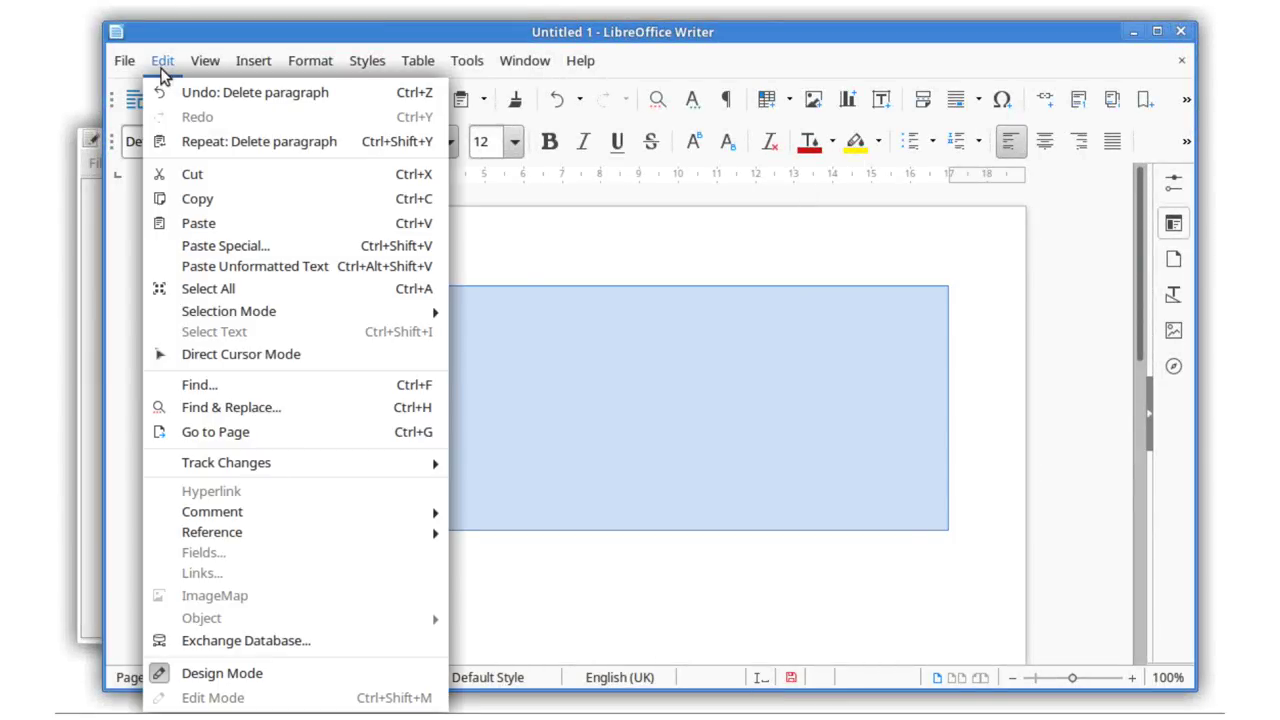
{"action": "left_click", "coordinate": [174, 200]}
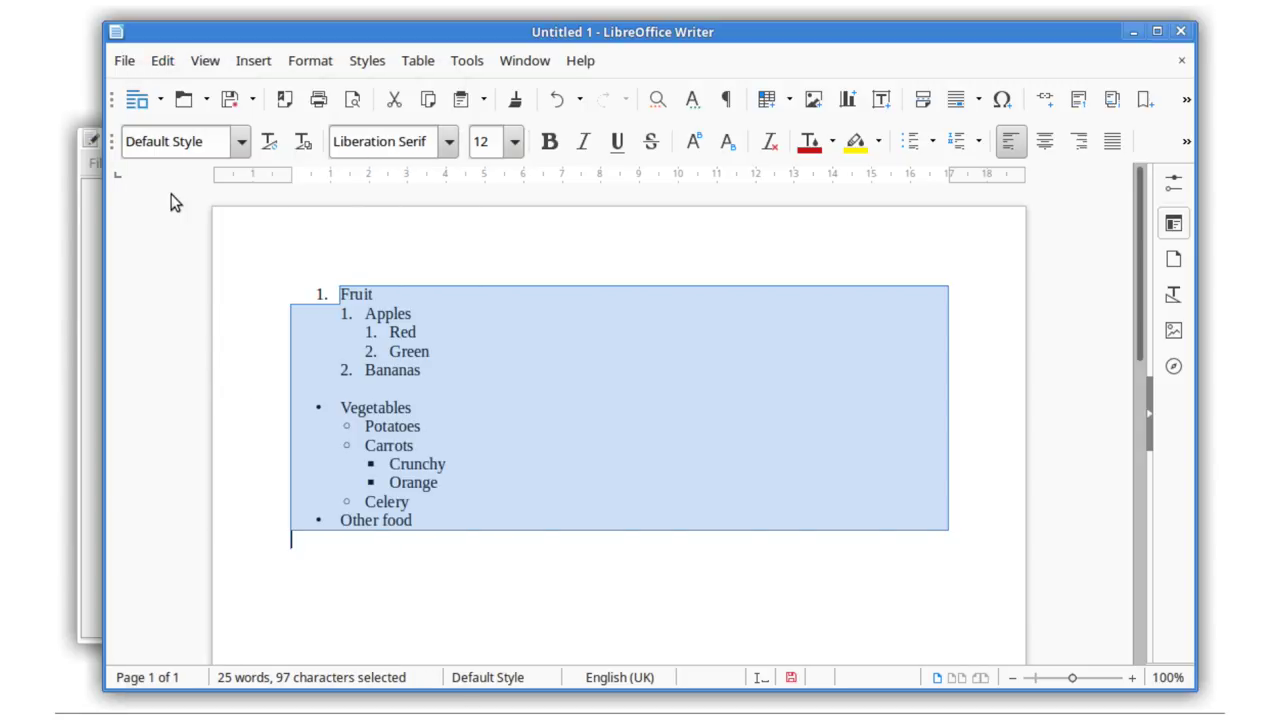
{"action": "left_click", "coordinate": [89, 260]}
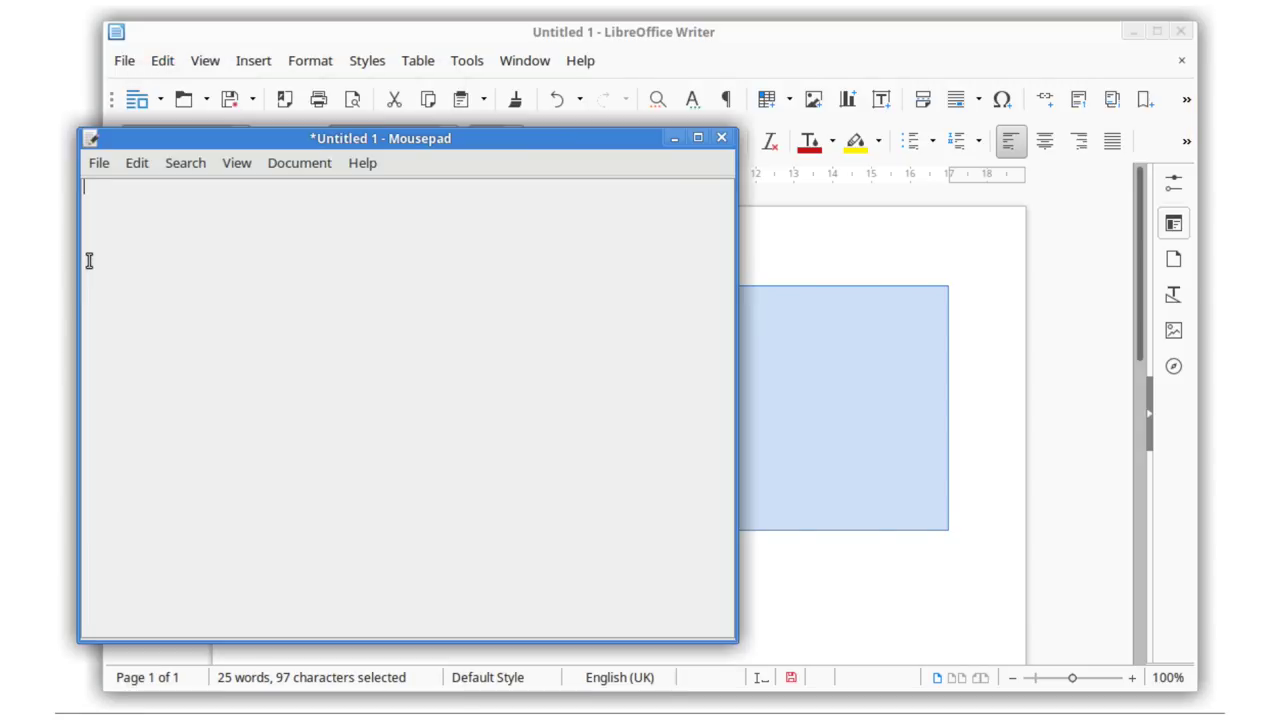
{"action": "left_click", "coordinate": [131, 166]}
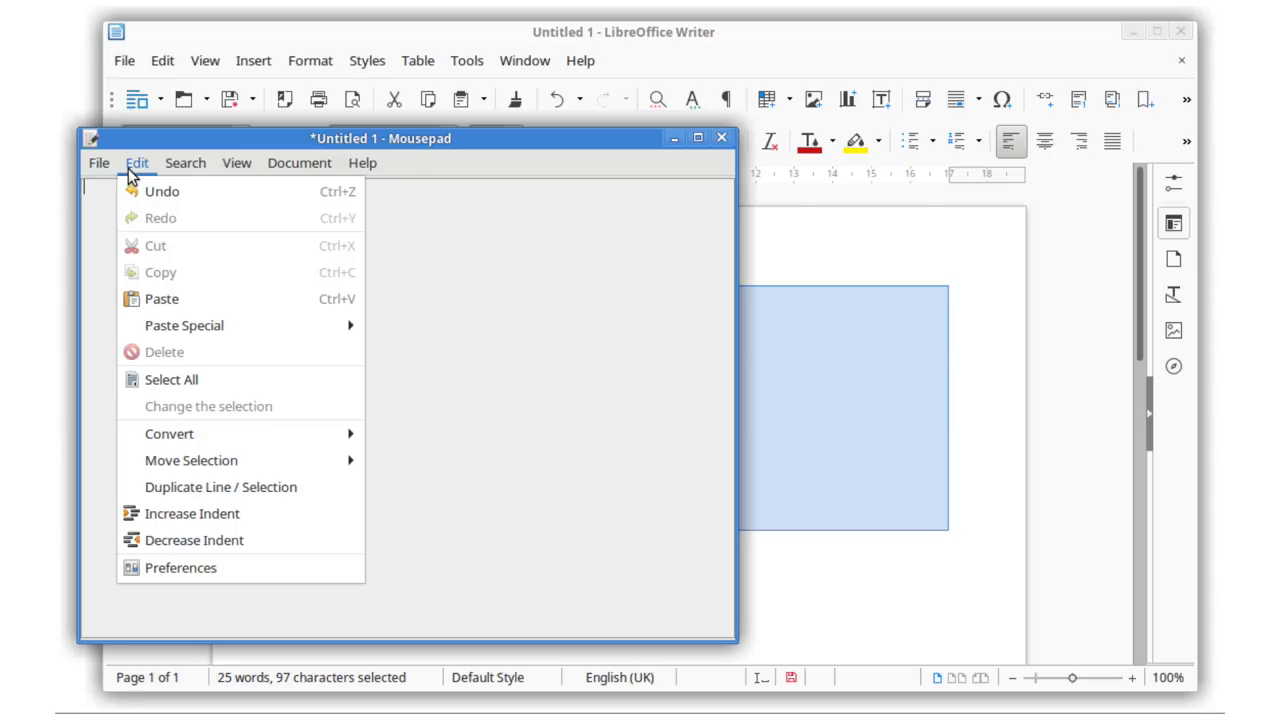
{"action": "left_click", "coordinate": [143, 299]}
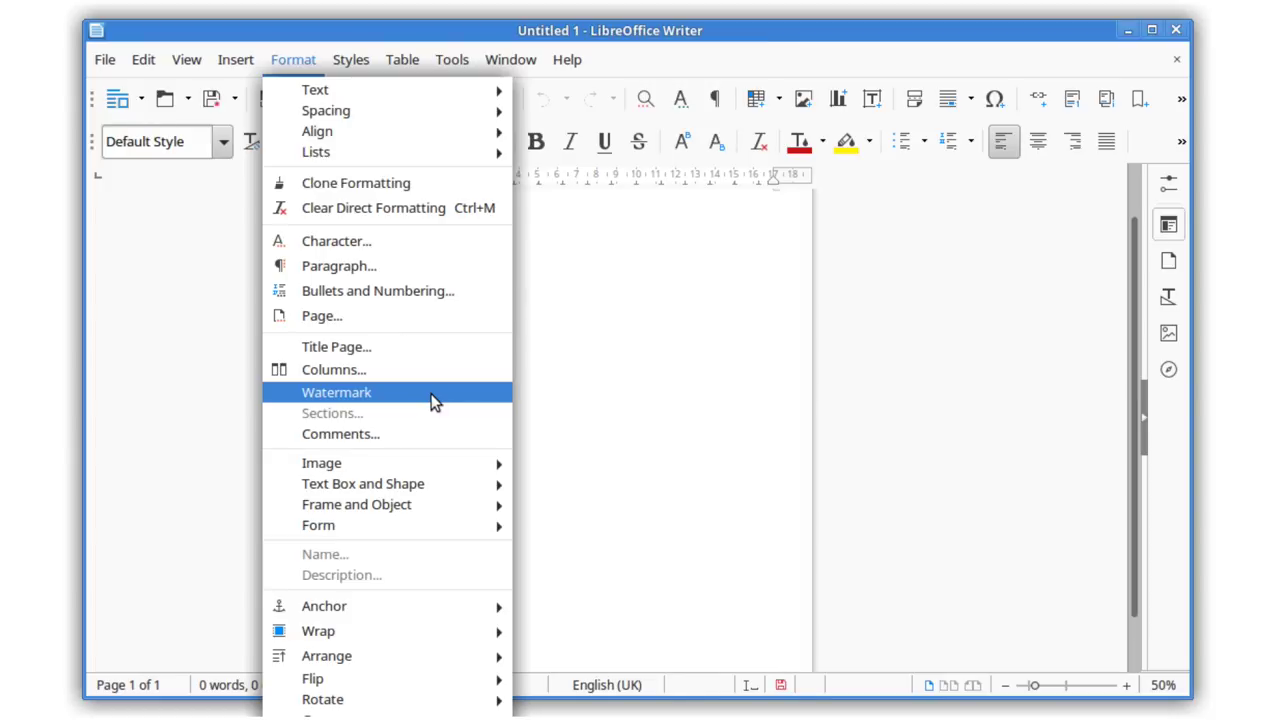
Add a watermark with the text "Confidential" to the page
{"action": "left_click", "coordinate": [431, 395]}
{"action": "type", "text": "Confi"}
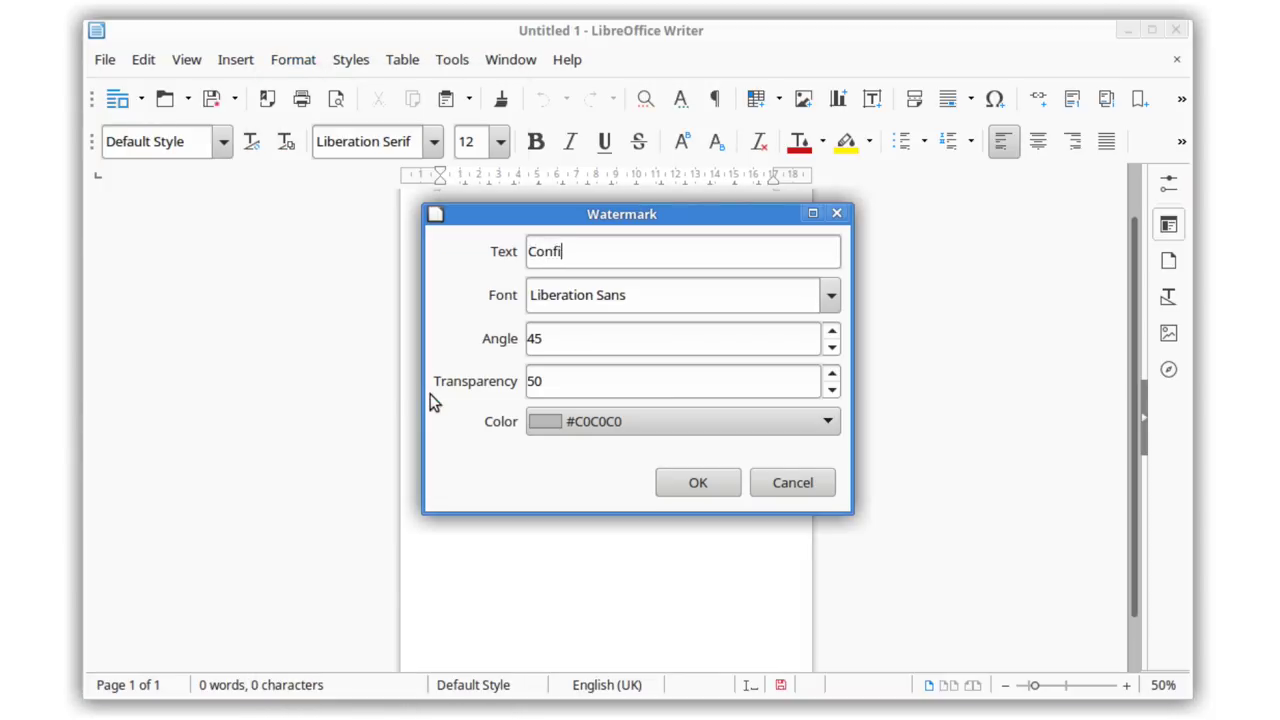
{"action": "type", "text": "dential"}
{"action": "key", "text": "Return"}
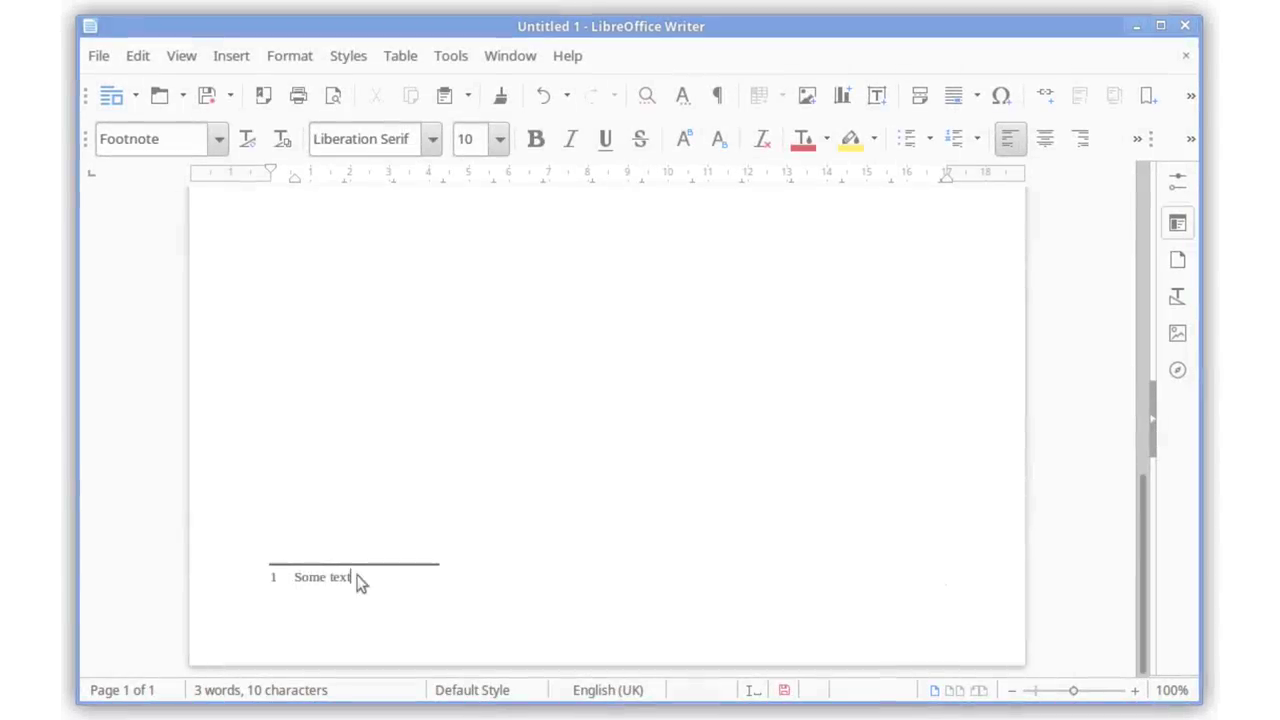
Show the commands available for the footnote "Some text", including Footnotes and Endnotes
{"action": "right_click", "coordinate": [357, 576]}
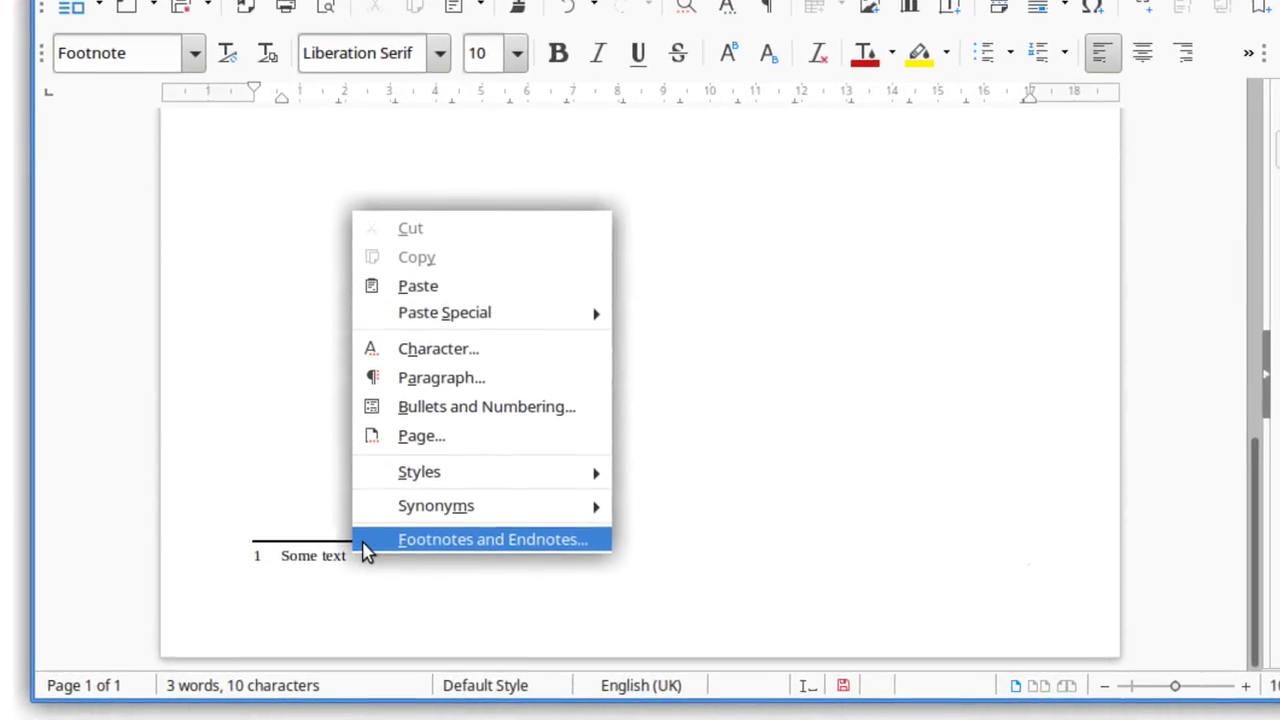
{"action": "mouse_move", "coordinate": [366, 472]}
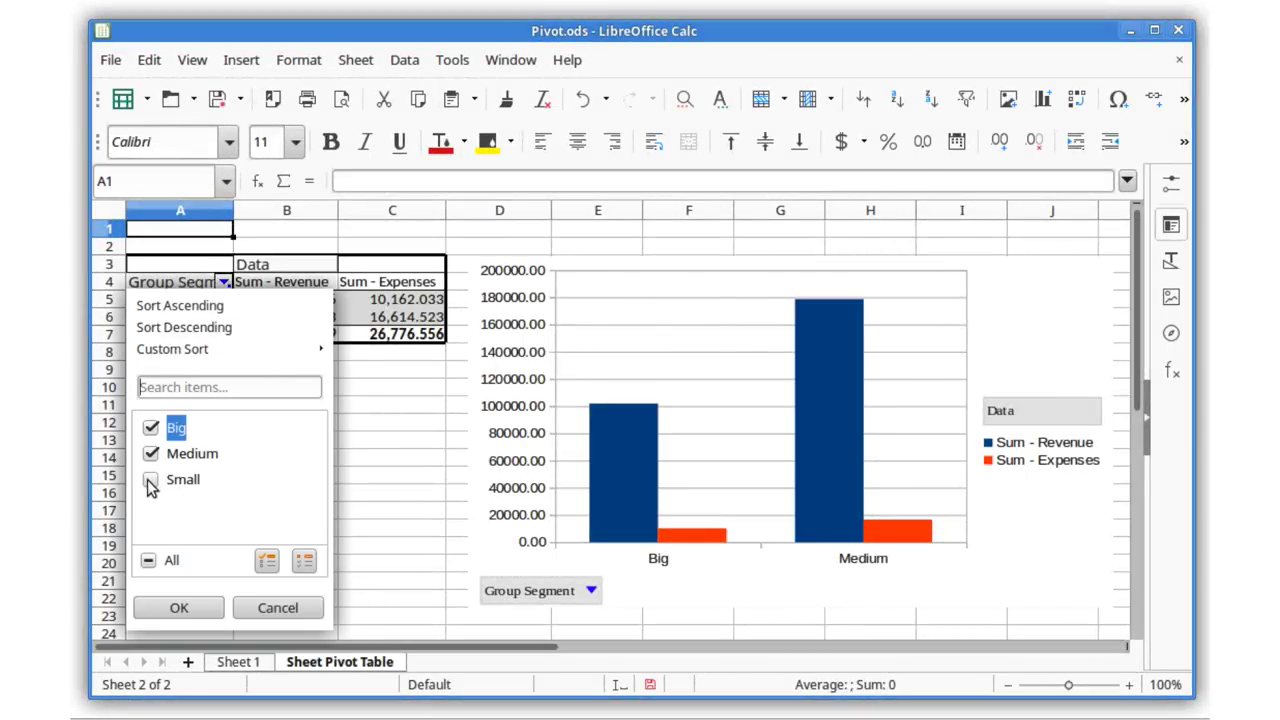
Apply the Group Segment filter selection in the pivot table
{"action": "left_click", "coordinate": [150, 609]}
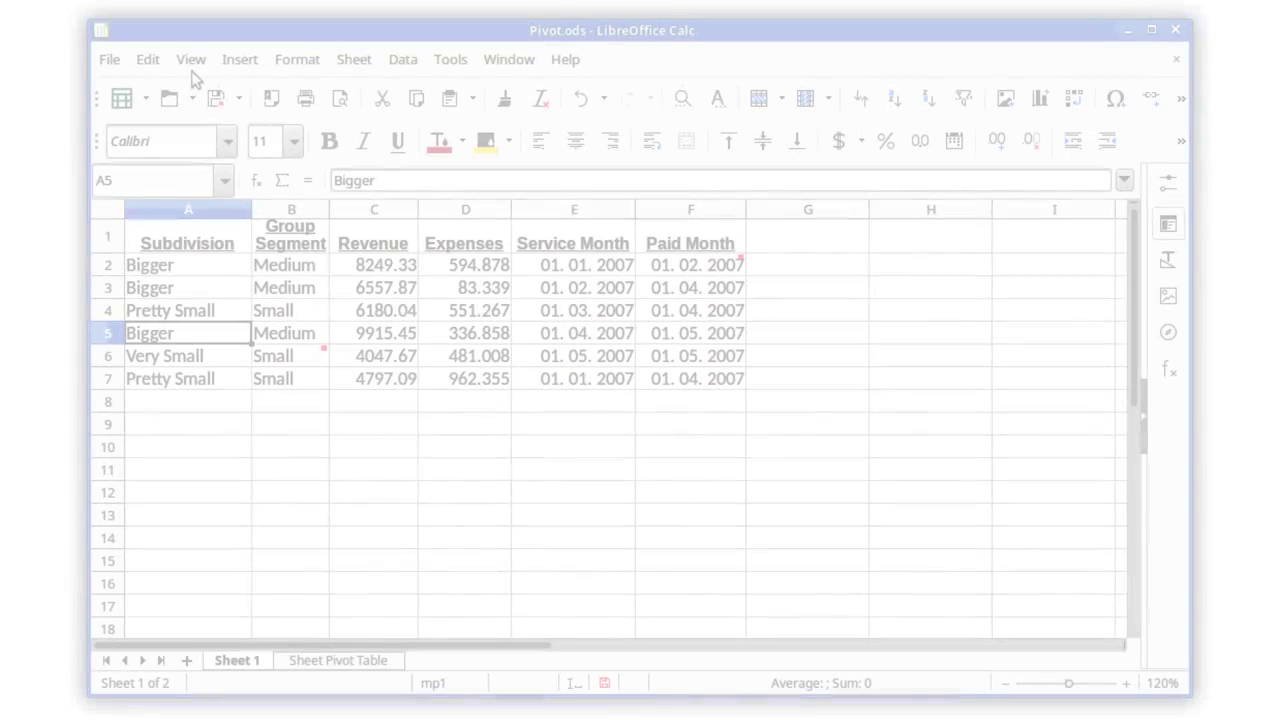
Show all cell comments on Sheet 1
{"action": "left_click", "coordinate": [191, 62]}
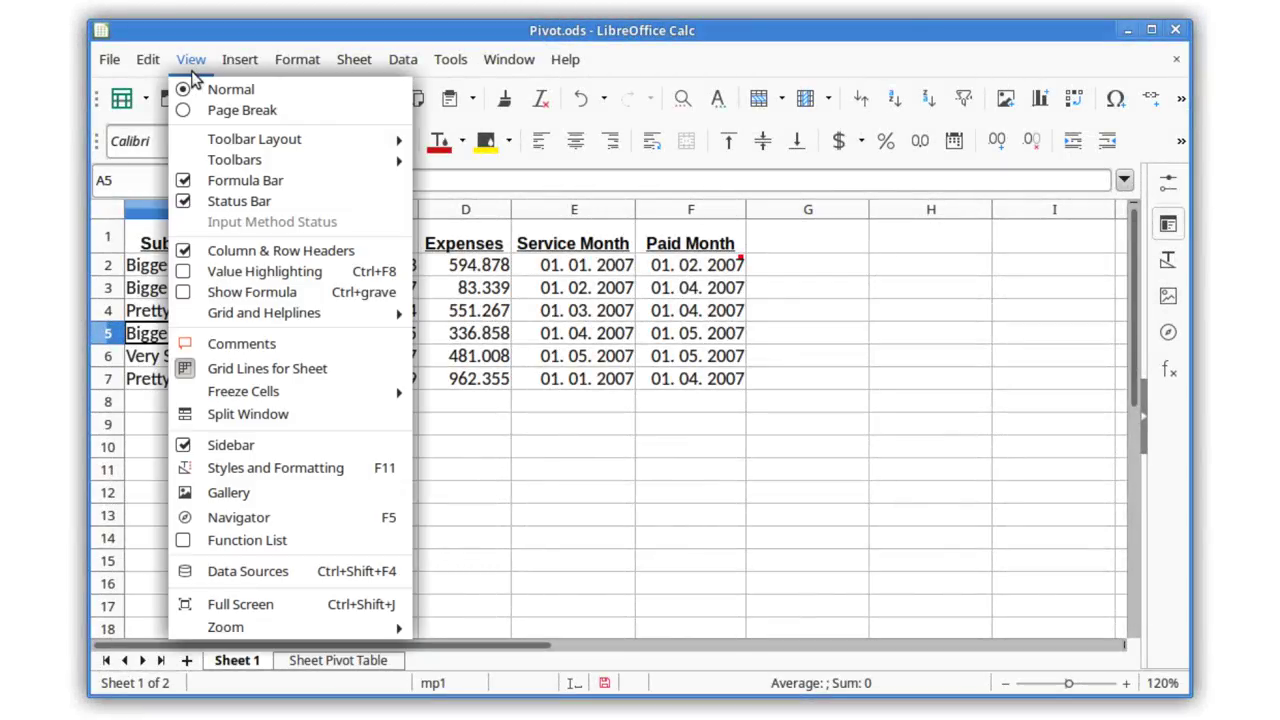
{"action": "left_click", "coordinate": [193, 345]}
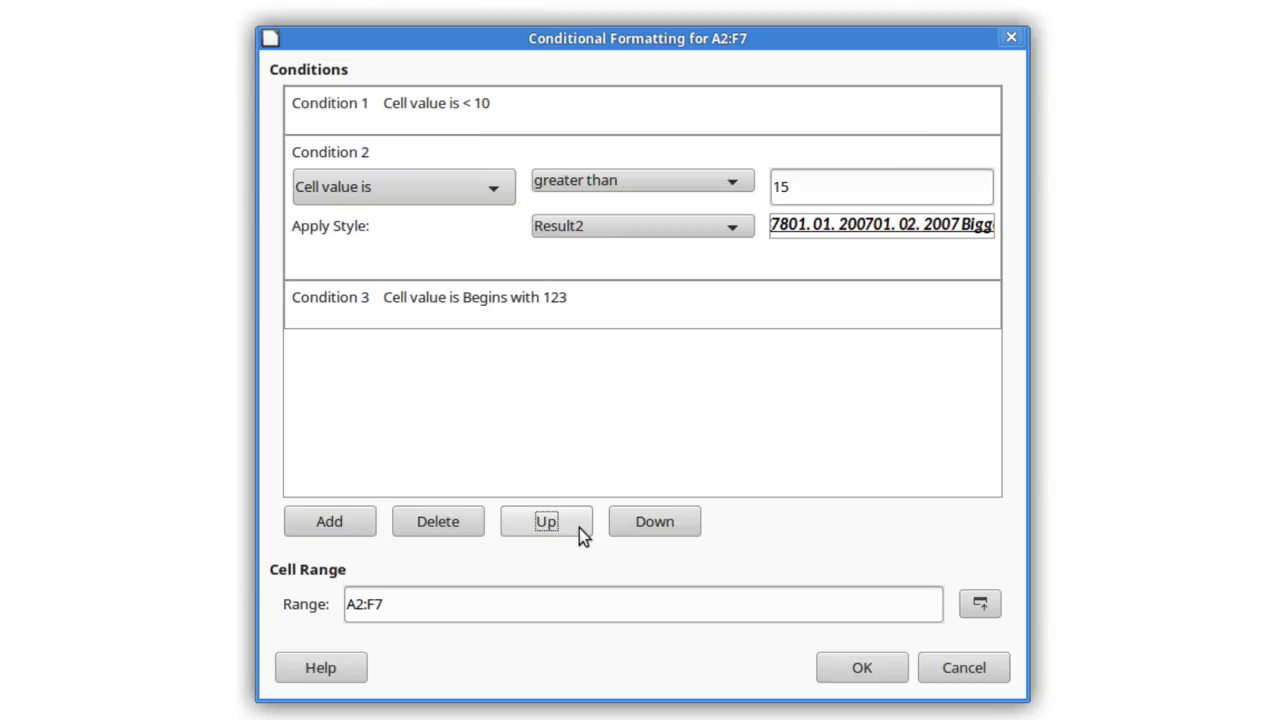
Move the "greater than 15" condition for A2:F7 above the "< 10" condition and back down in the conditional formatting order
{"action": "left_click", "coordinate": [579, 528]}
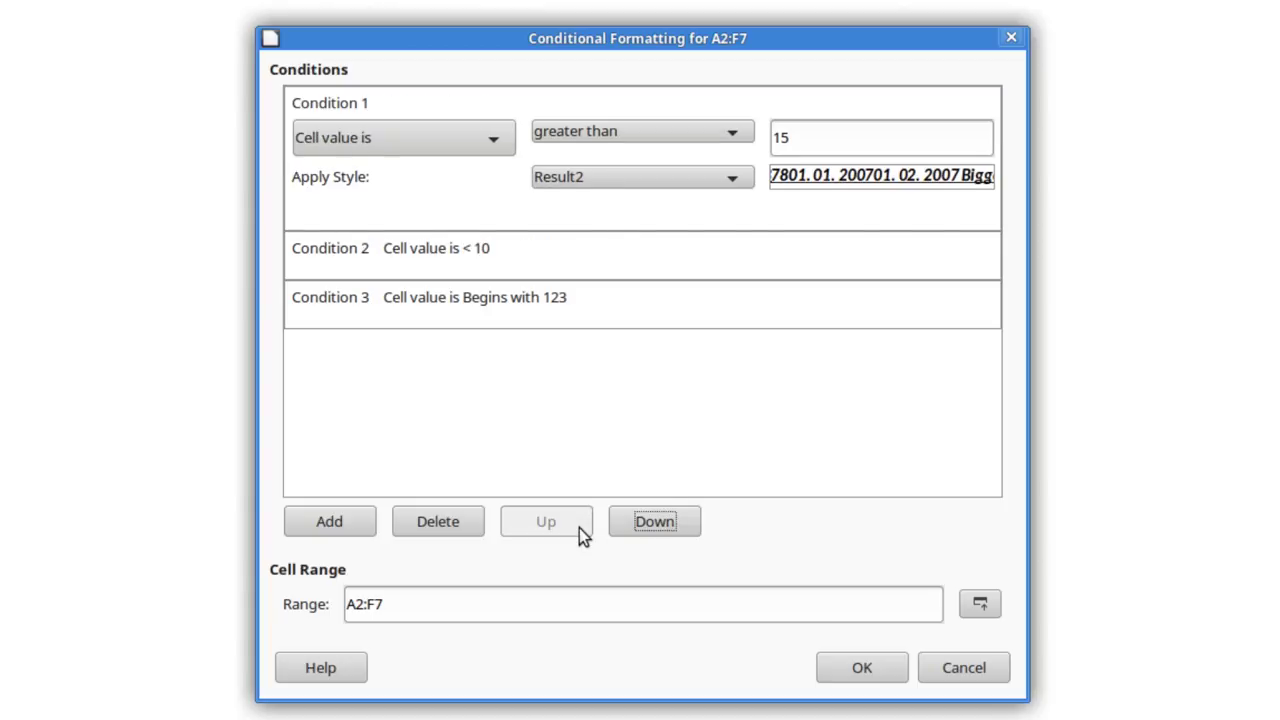
{"action": "left_click", "coordinate": [620, 527]}
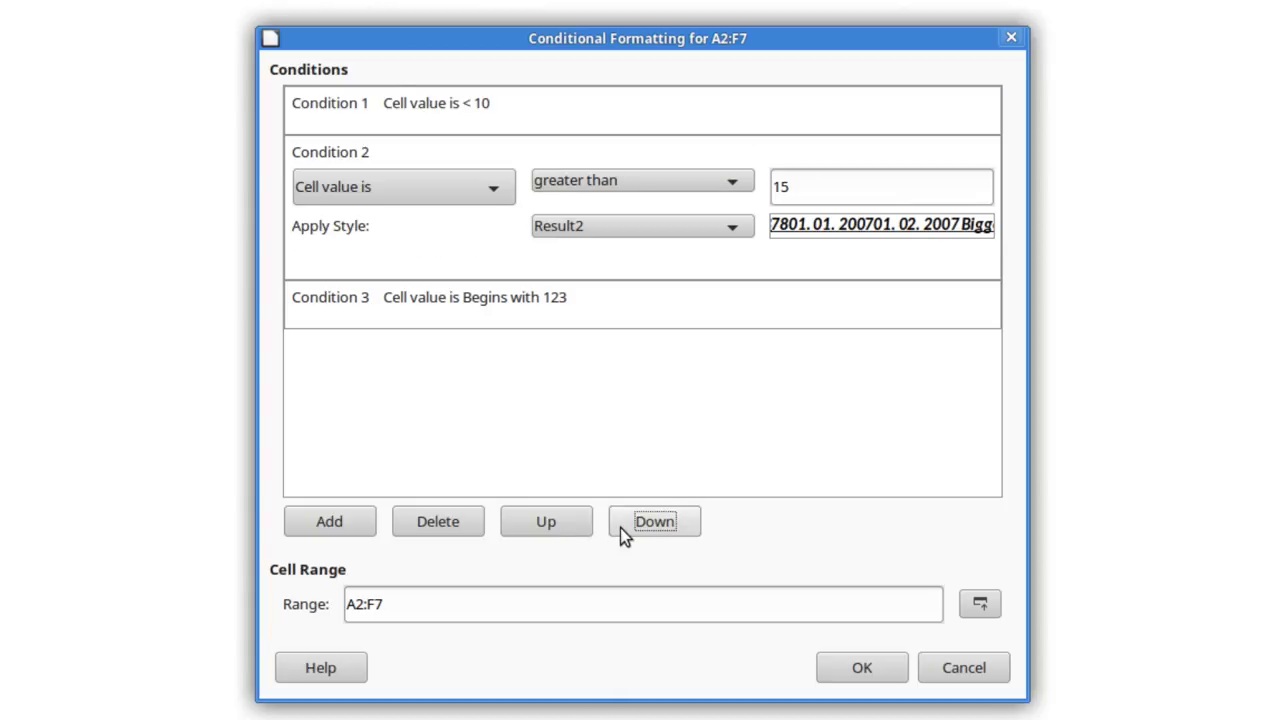
{"action": "left_click", "coordinate": [620, 527]}
{"action": "left_click", "coordinate": [587, 535]}
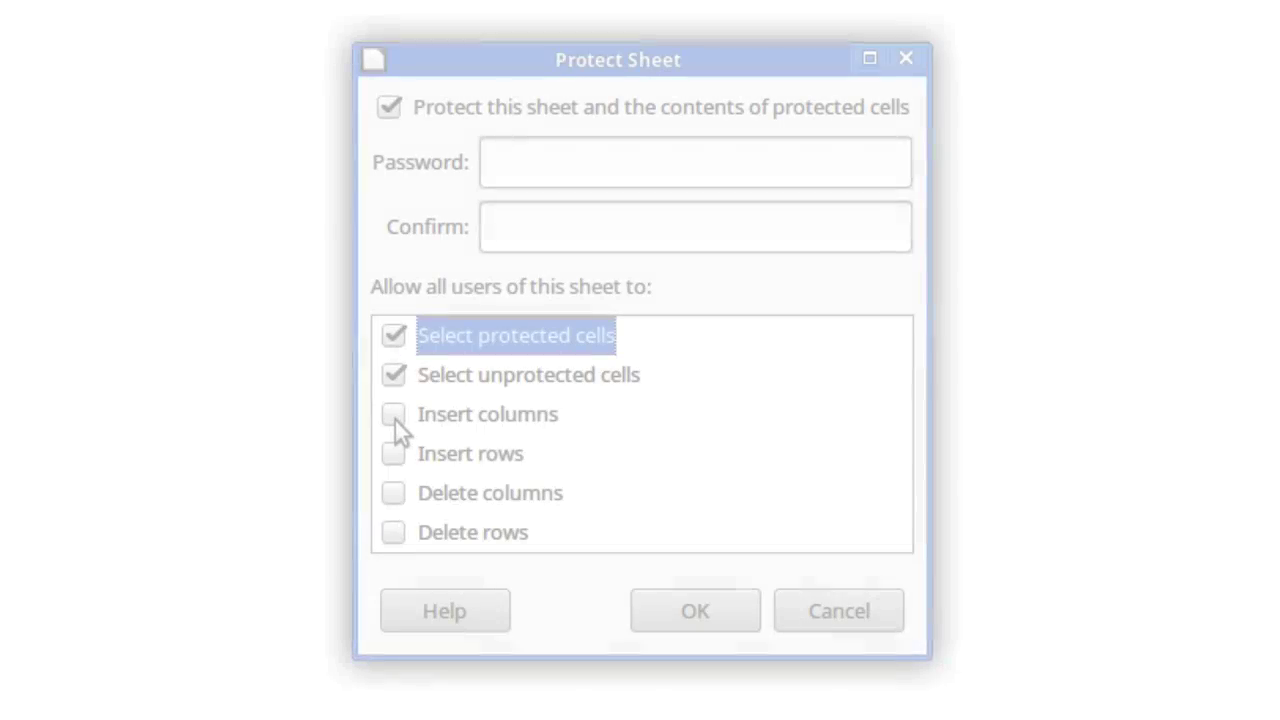
Allow users of the protected sheet to insert columns, insert rows, delete columns and delete rows
{"action": "left_click", "coordinate": [393, 415]}
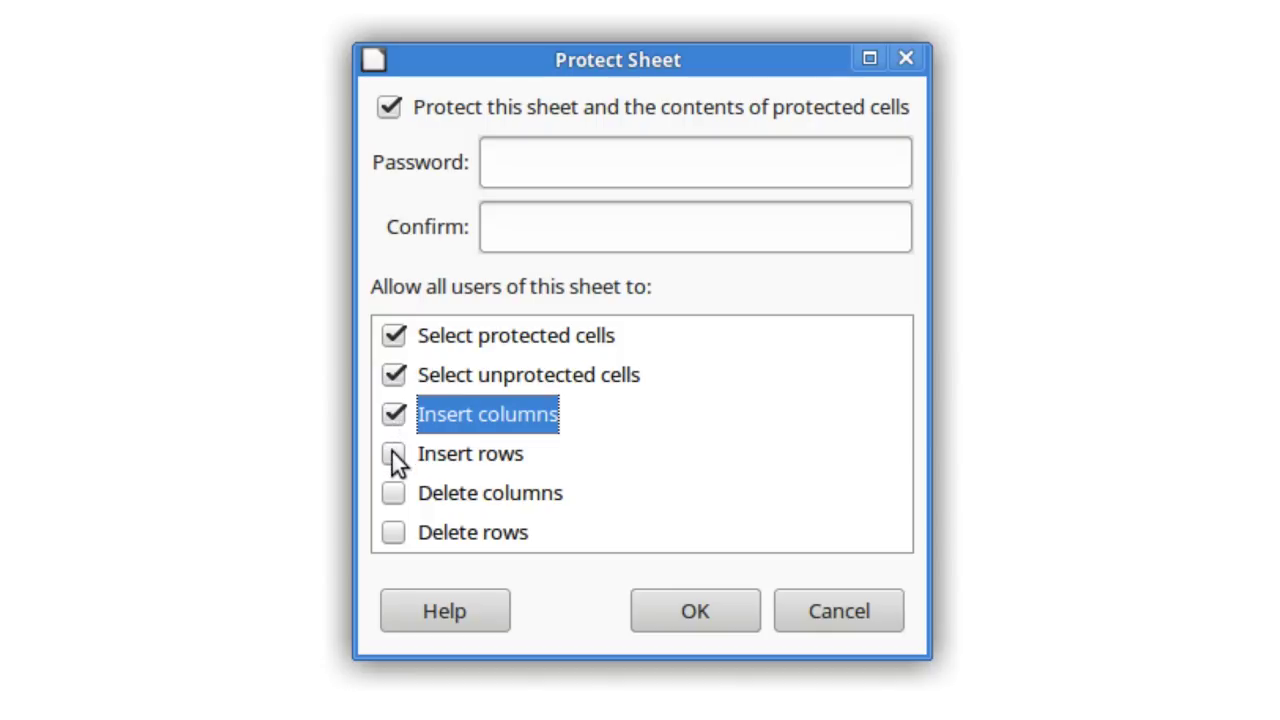
{"action": "left_click", "coordinate": [393, 455]}
{"action": "left_click", "coordinate": [393, 490]}
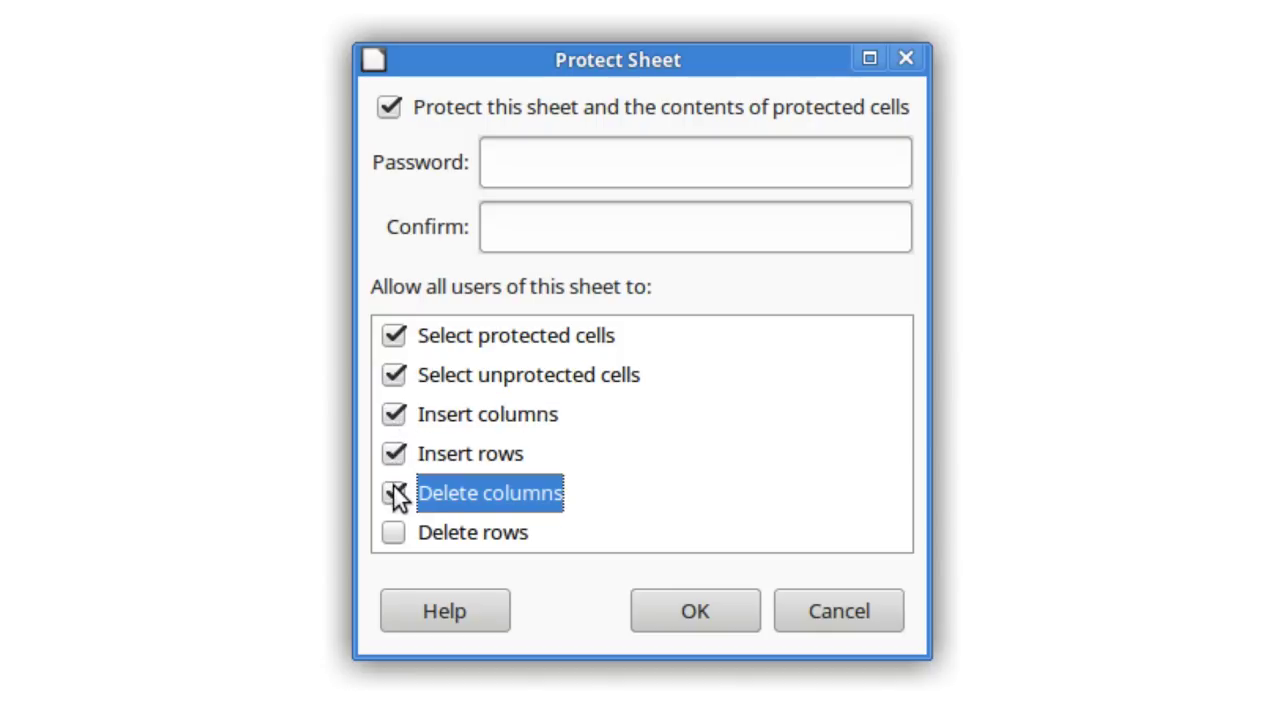
{"action": "left_click", "coordinate": [393, 533]}
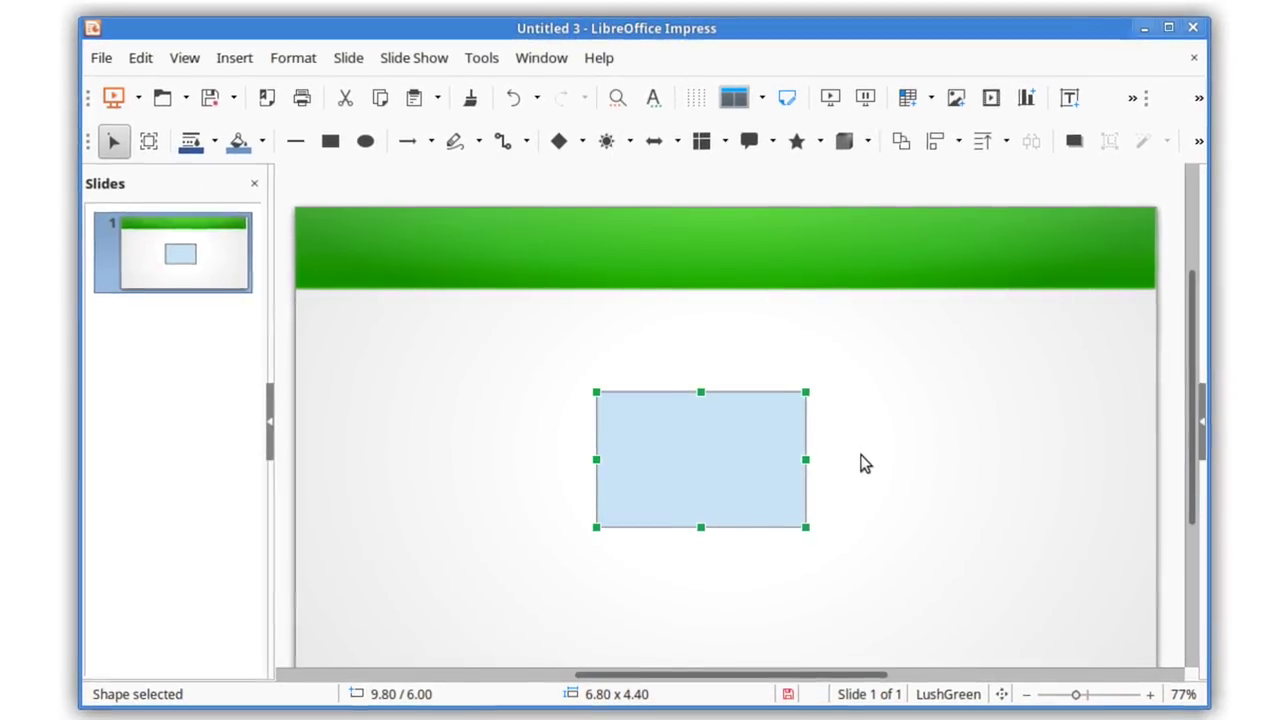
Start duplicating the selected blue rectangle and set the angle for the copy to 90.3 degrees
{"action": "key", "text": "shift+F3"}
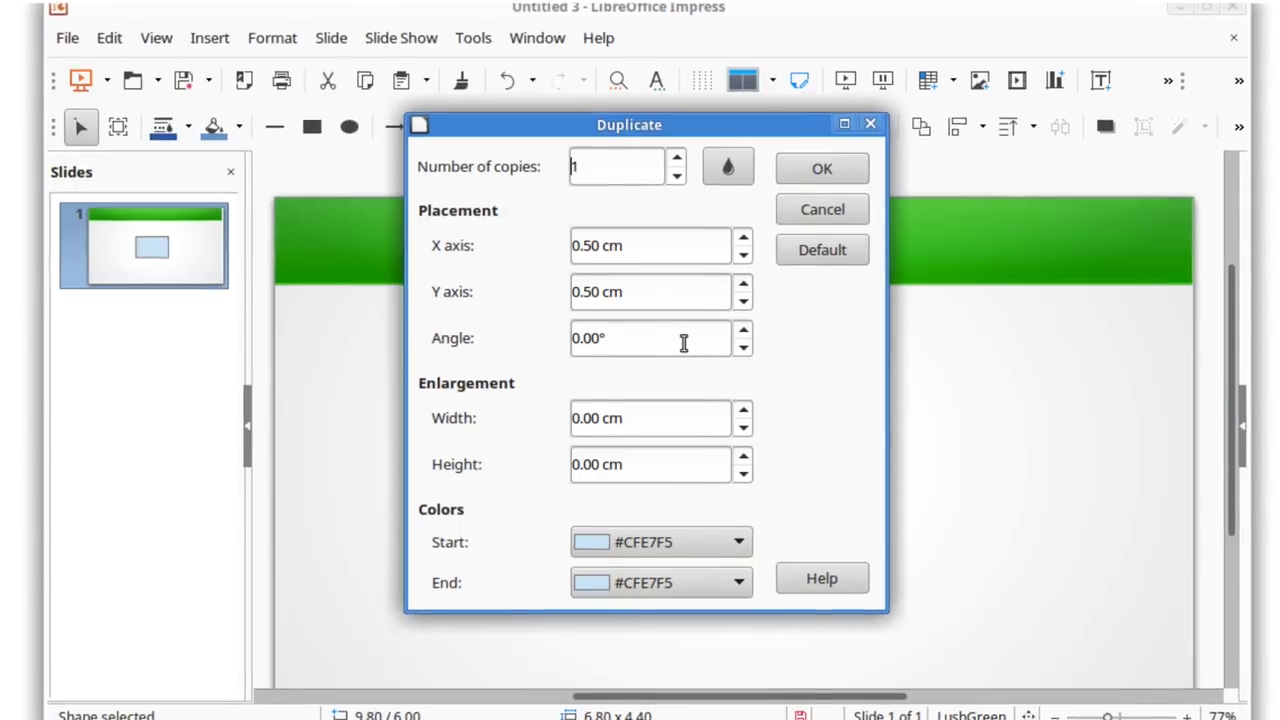
{"action": "left_click", "coordinate": [684, 343]}
{"action": "key", "text": "BackSpace"}
{"action": "key", "text": "BackSpace"}
{"action": "key", "text": "BackSpace"}
{"action": "key", "text": "BackSpace"}
{"action": "key", "text": "BackSpace"}
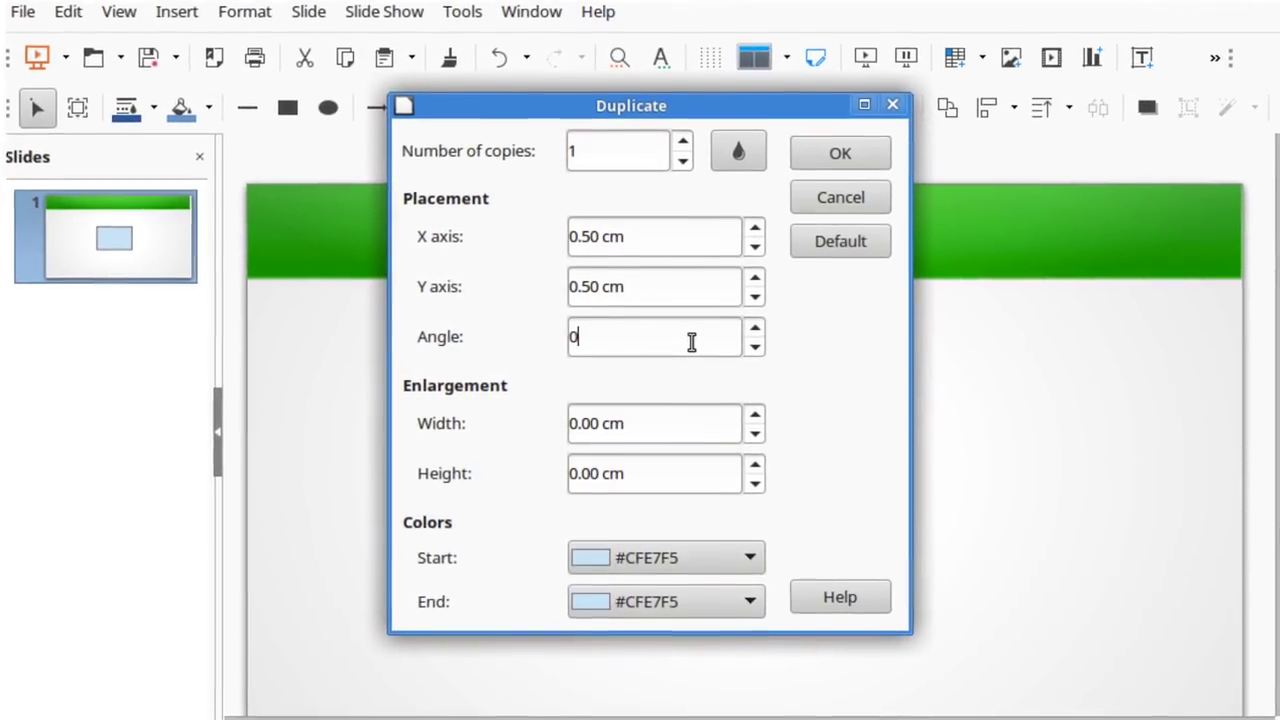
{"action": "type", "text": "90.3"}
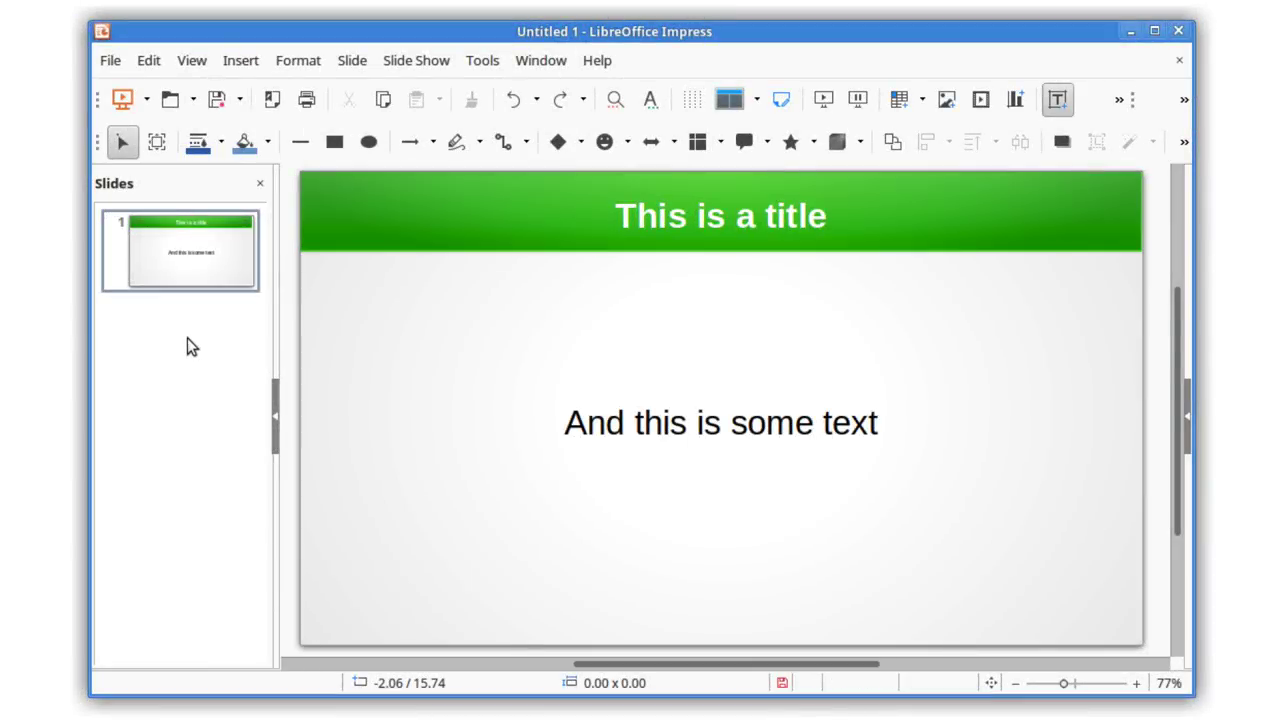
Add a new slide after the slide titled "This is a title"
{"action": "key", "text": "ctrl+m"}
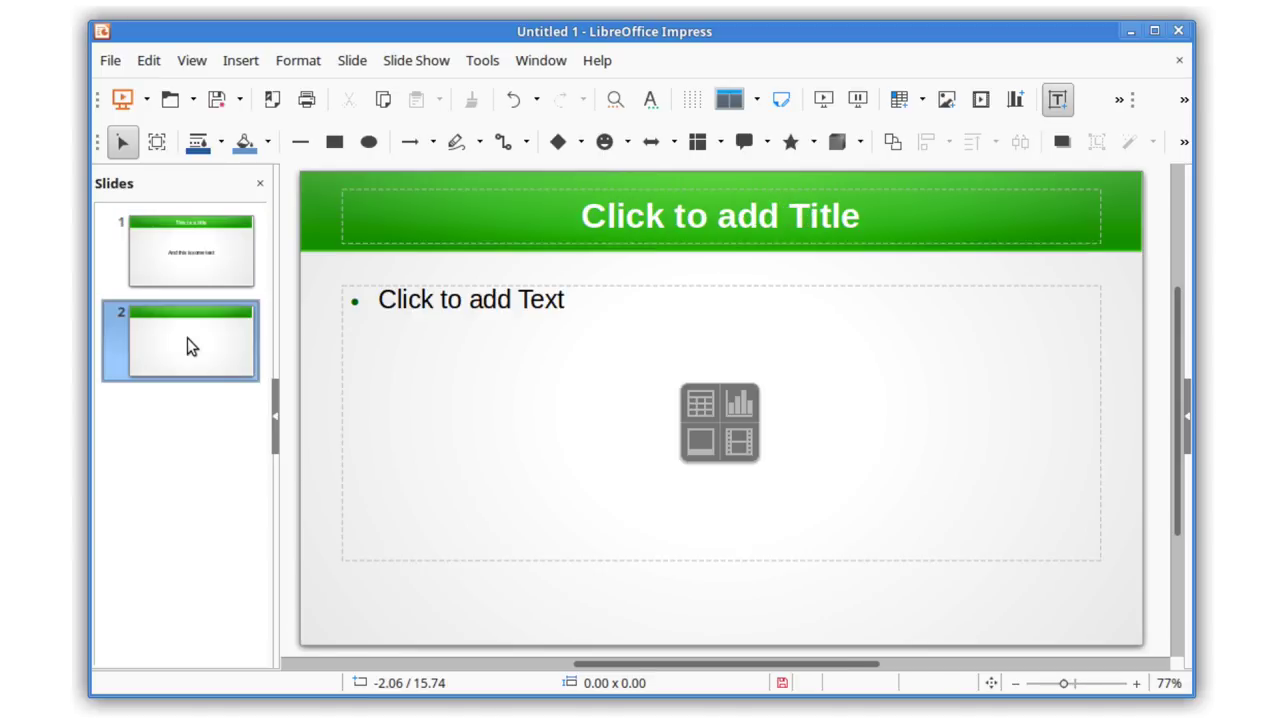